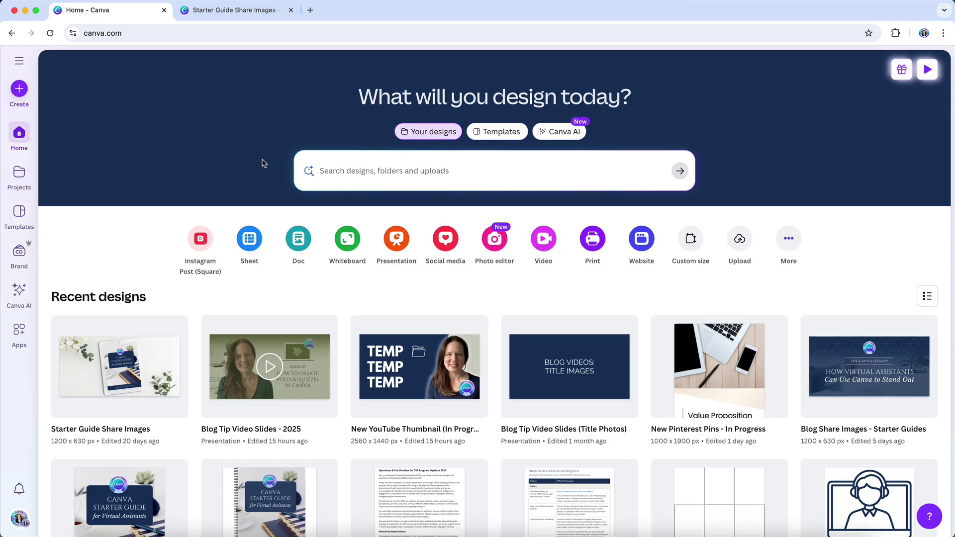
Step: Search your own designs for "everything page" and expand the list of matching designs
click(358, 169)
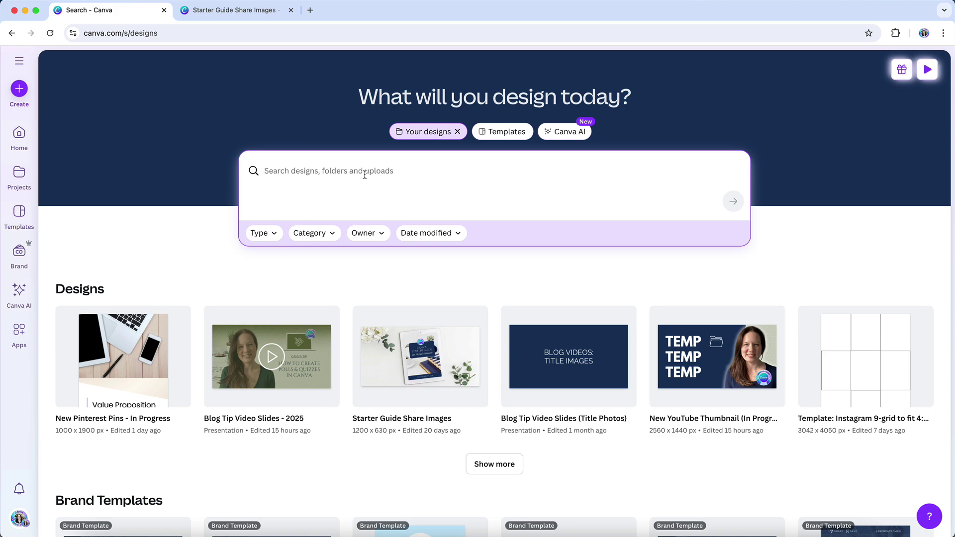
text(everything page)
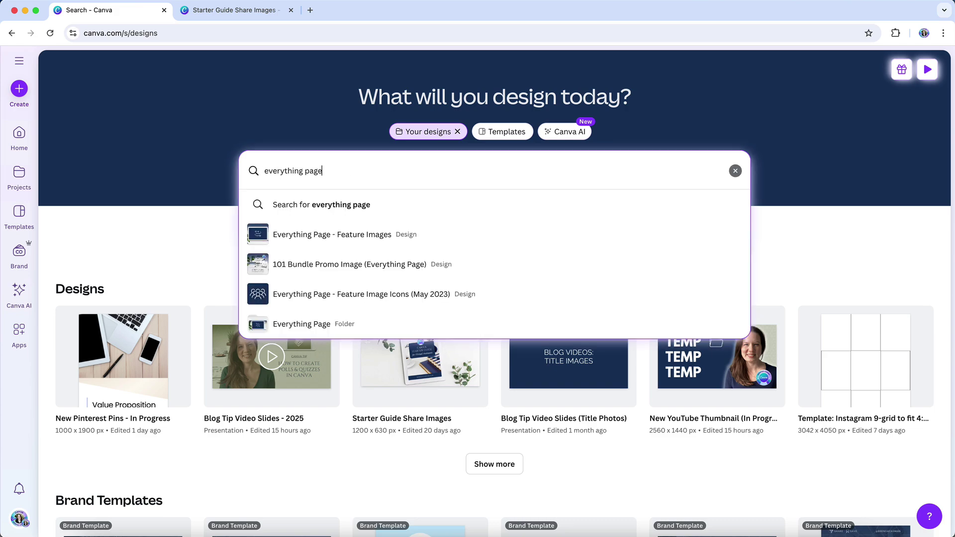
click(377, 213)
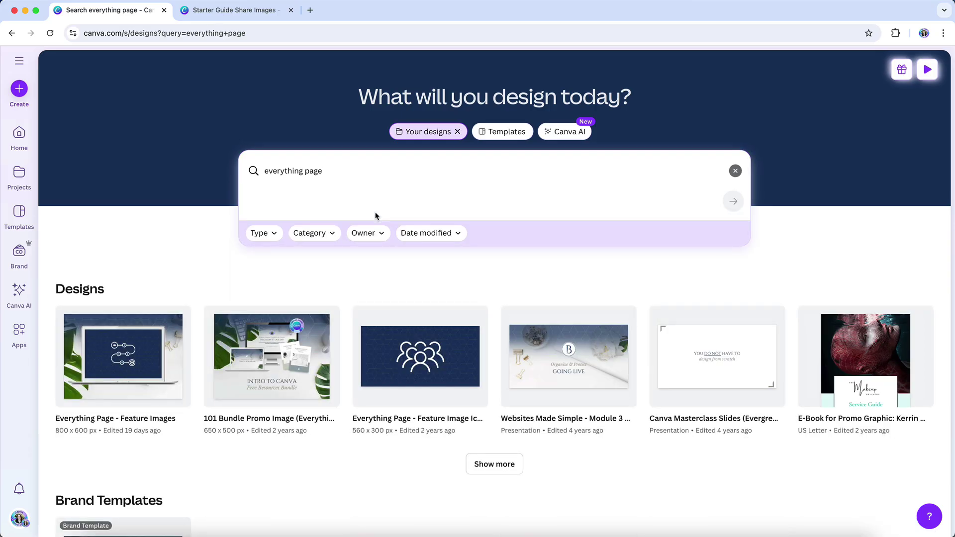
click(492, 464)
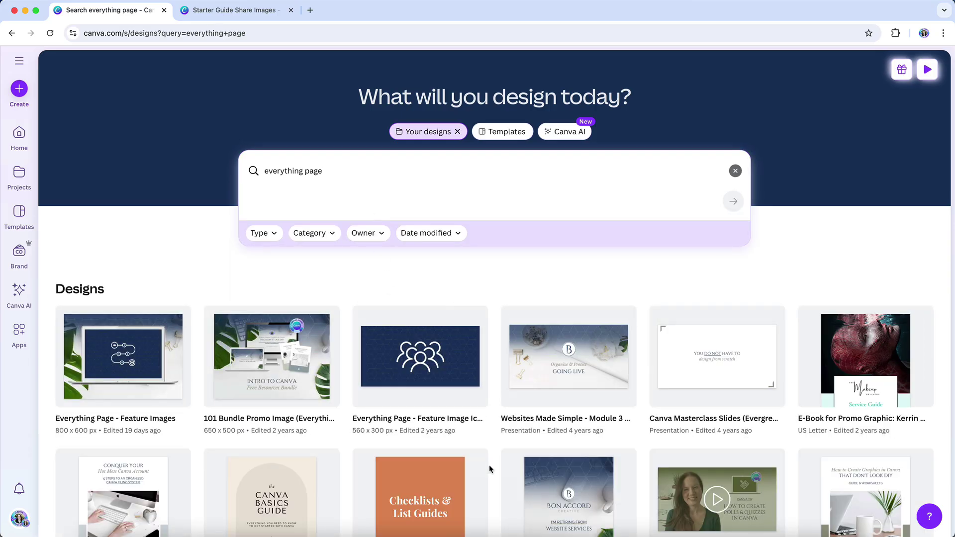
Step: Shorten the search term to "everything" and look through the matching designs, brand templates and folders
double_click(310, 172)
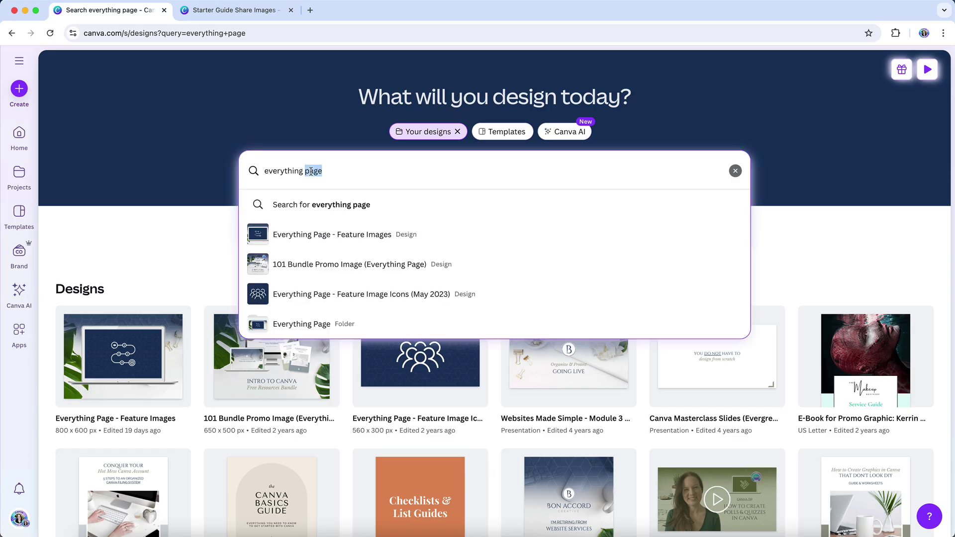
key(BackSpace)
key(BackSpace)
key(BackSpace)
text(g)
key(Return)
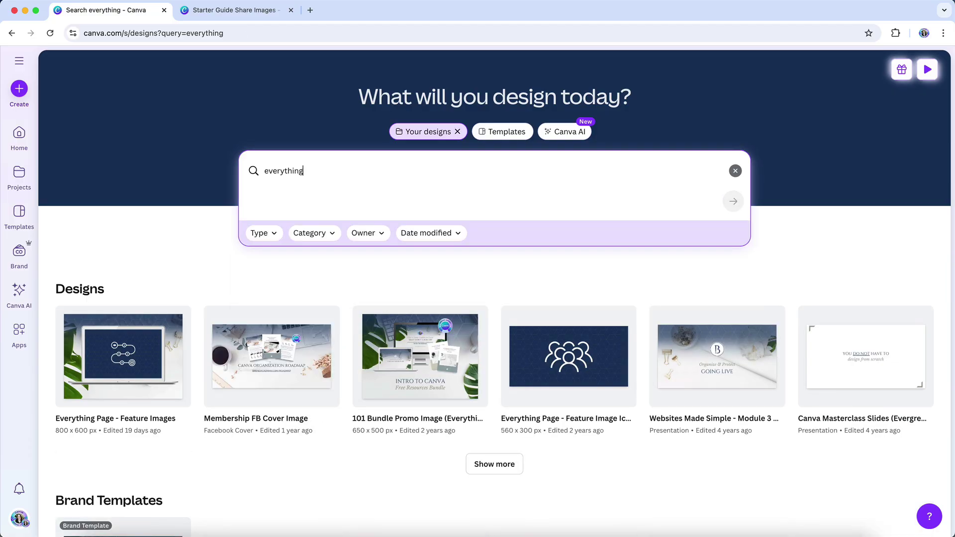
scroll(271, 275, down, 1)
scroll(271, 275, down, 5)
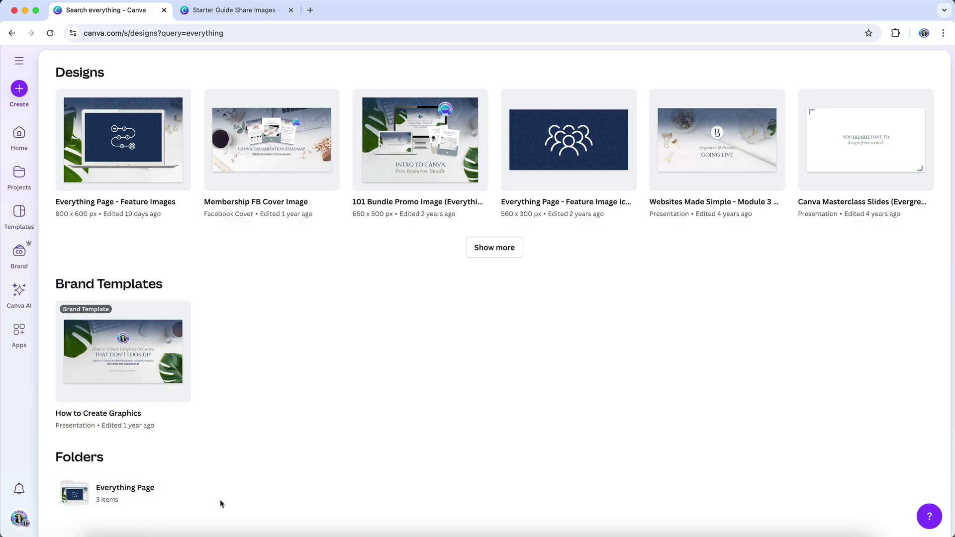
scroll(221, 503, up, 5)
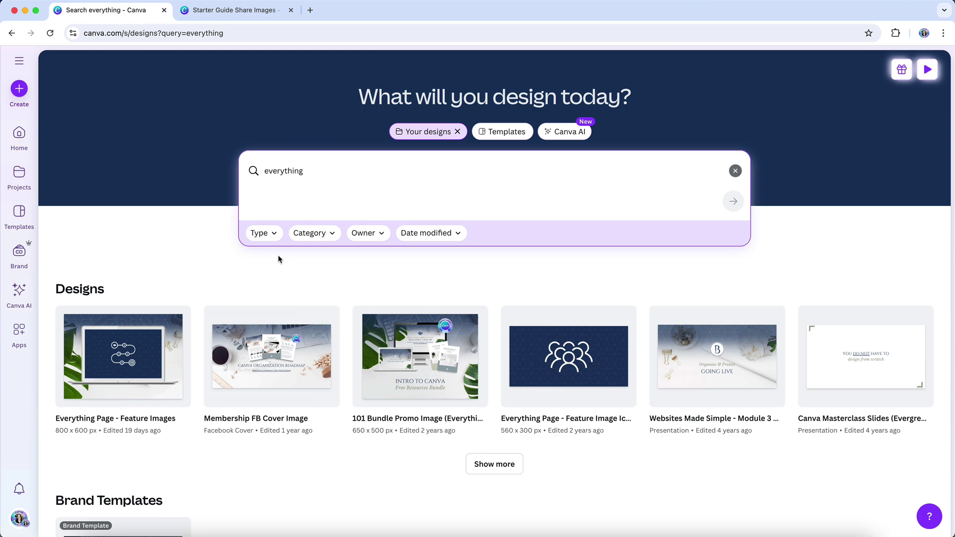
Step: Filter the "everything" results by the Folders type, and separately by the Last 30 days modification date
click(273, 237)
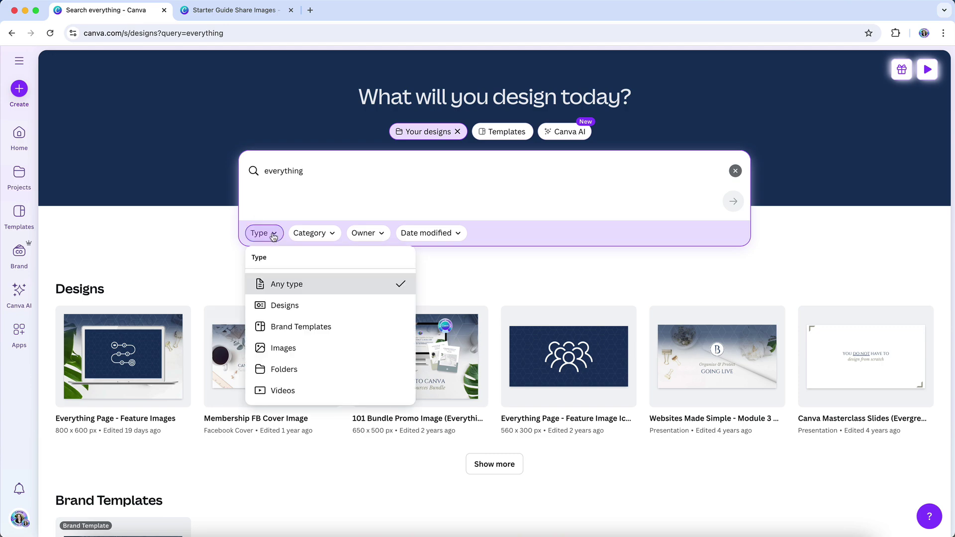
click(284, 369)
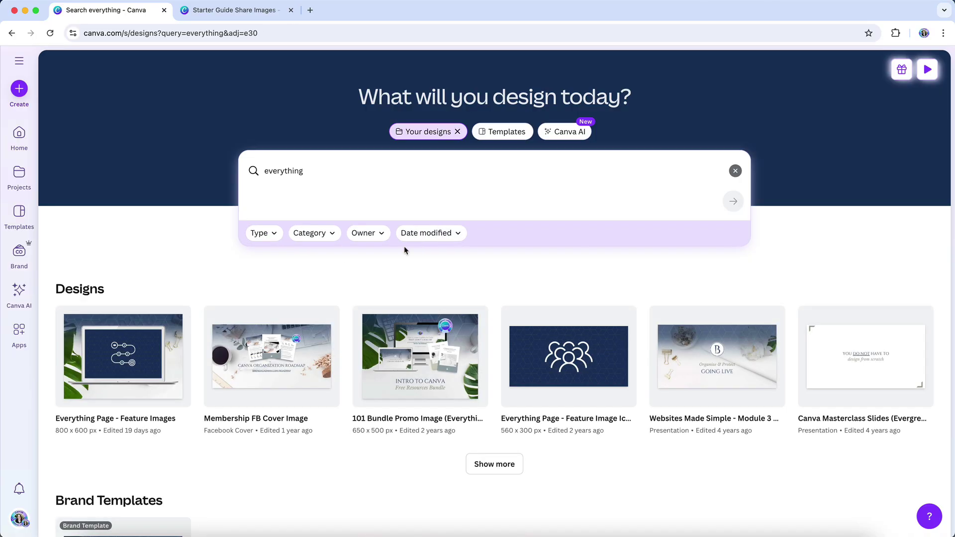
click(449, 238)
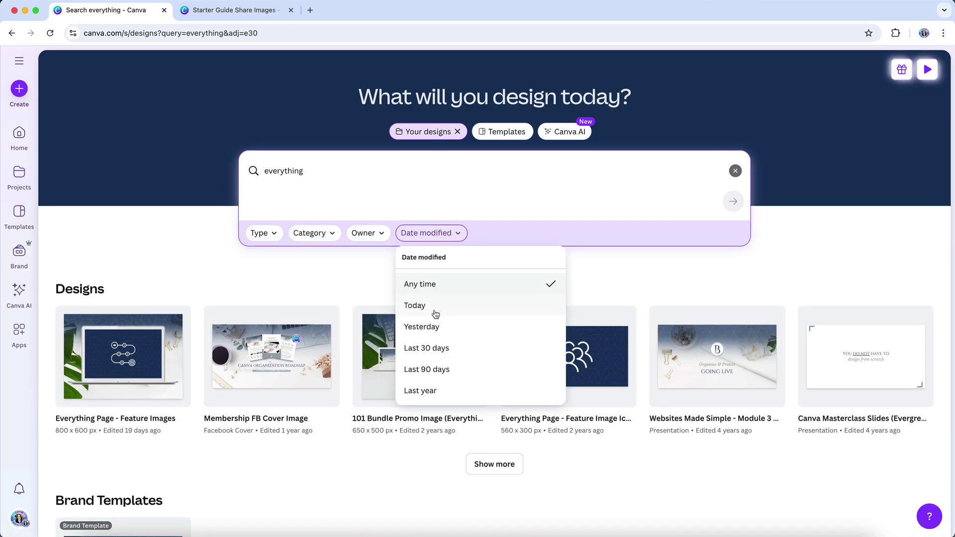
click(429, 354)
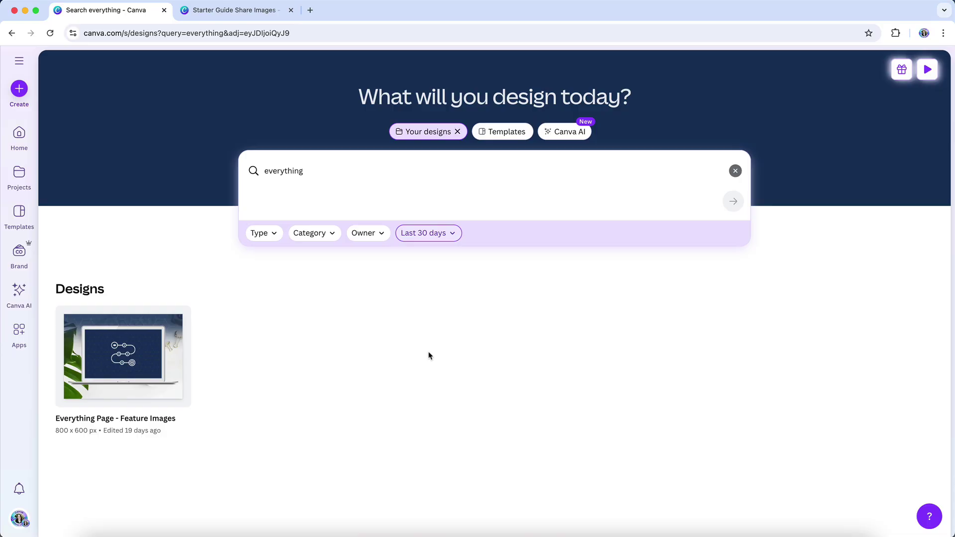
Step: Try the Pinterest Pin category filter on the "everything" results, and restore all categories
click(315, 234)
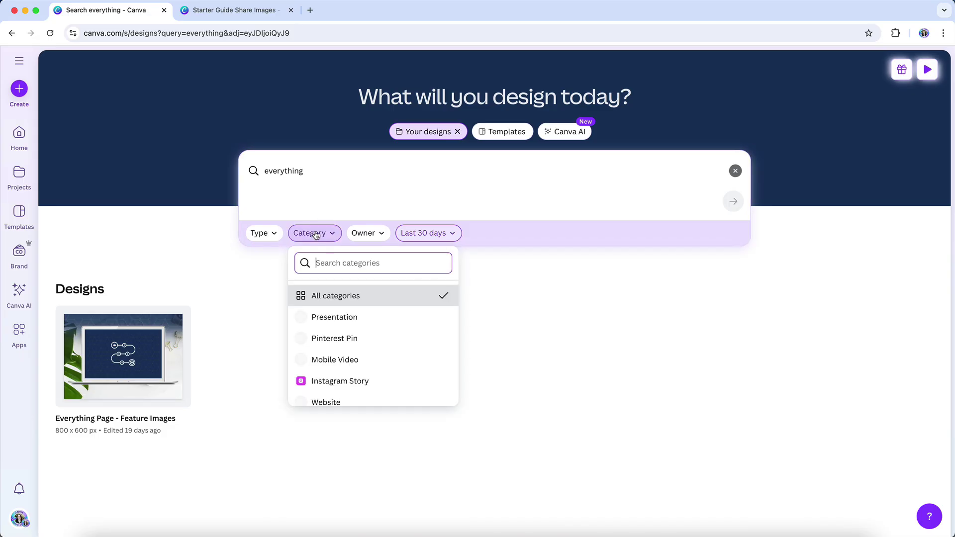
click(333, 339)
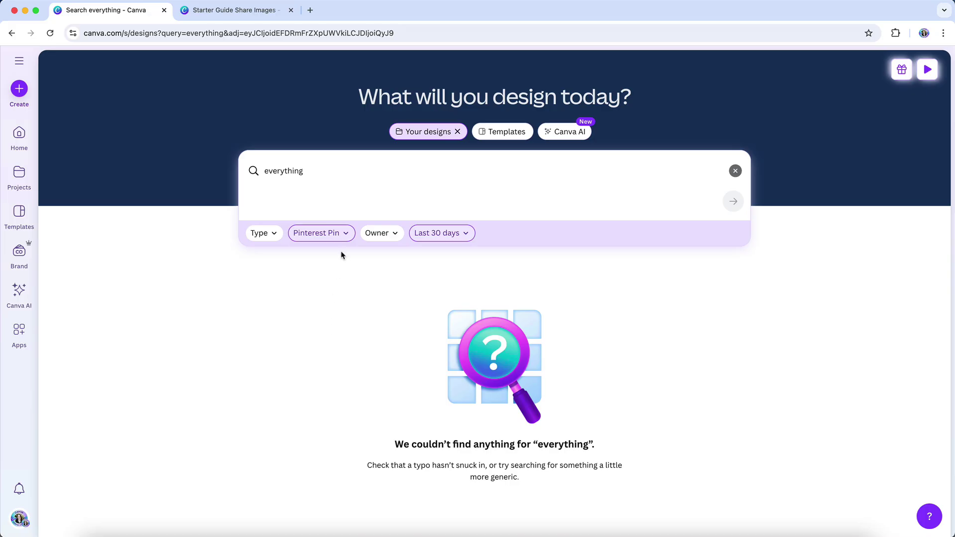
click(342, 238)
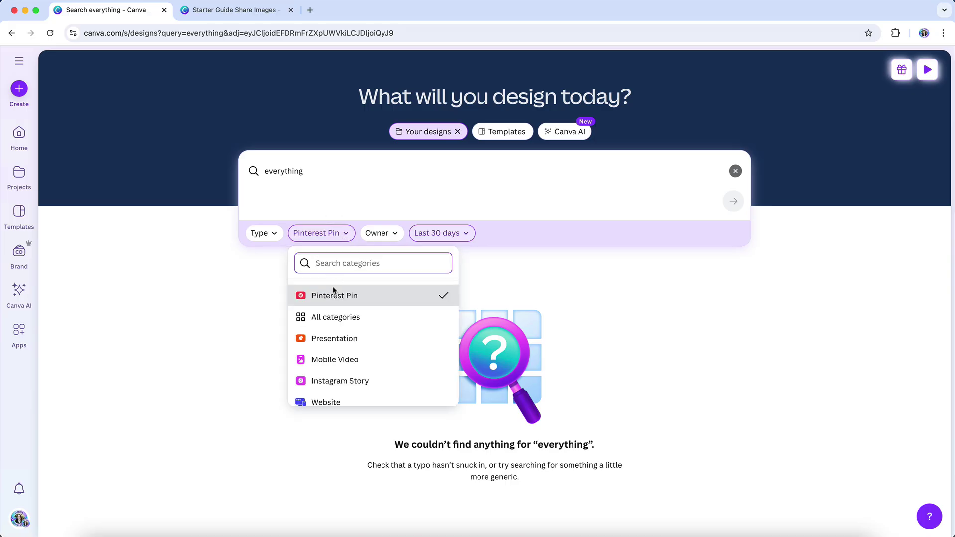
click(330, 318)
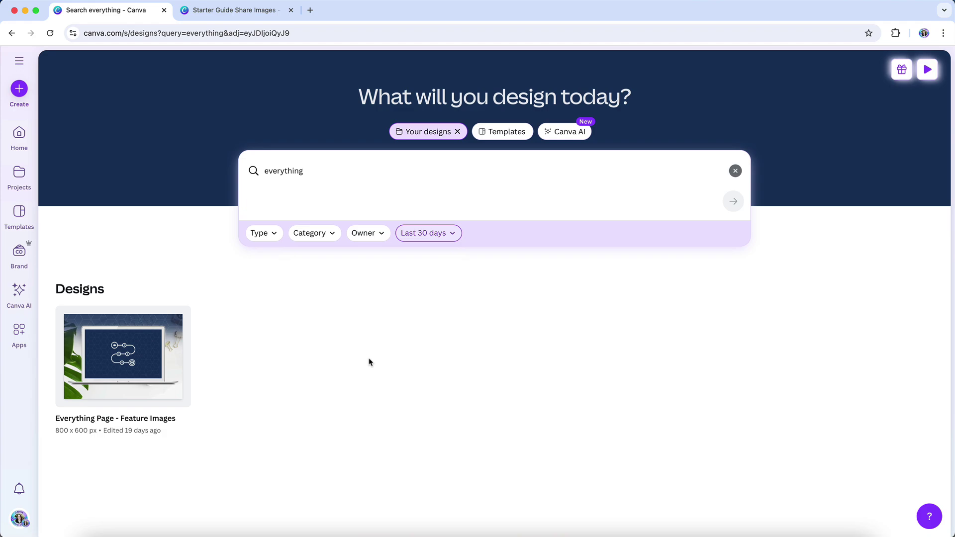
Step: Leave the filtered results and search your own designs for "cover"
click(336, 125)
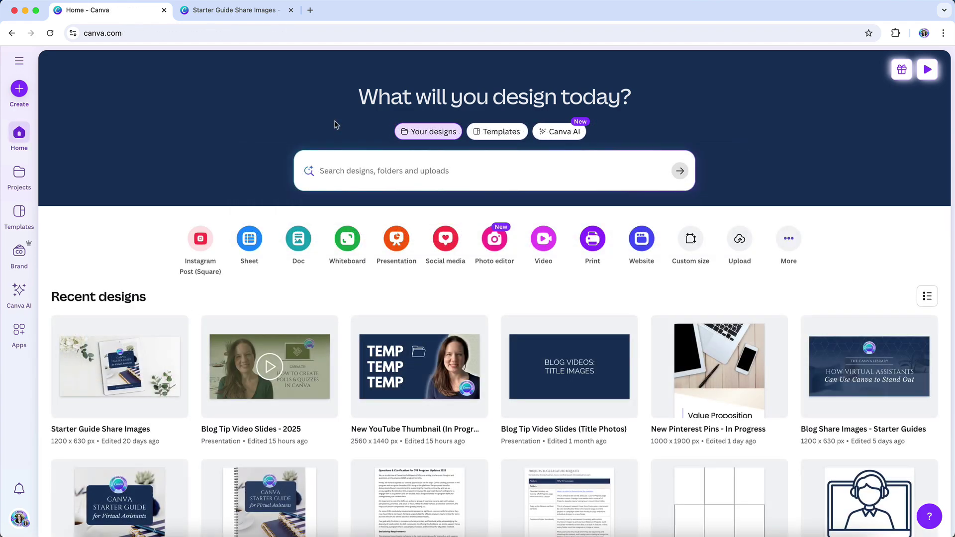
click(353, 174)
text(cover)
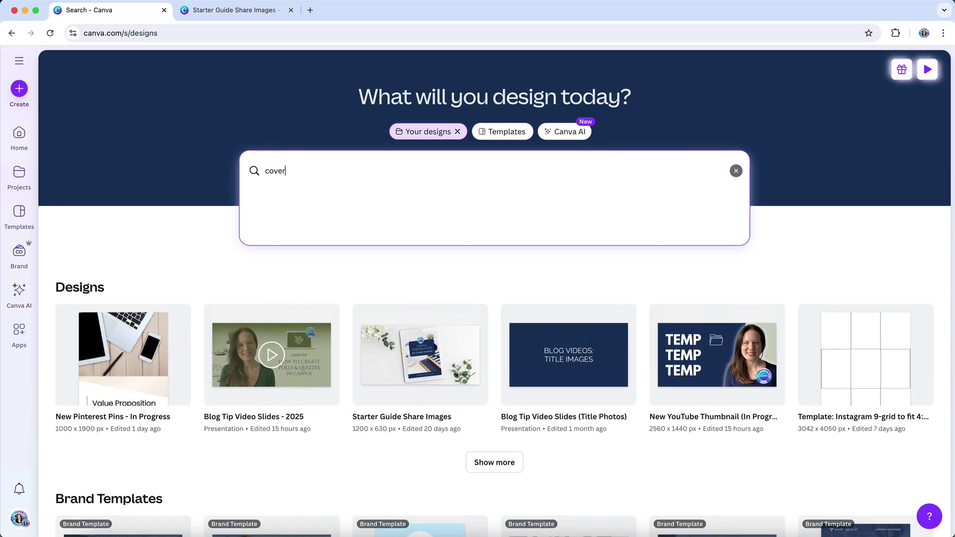
click(354, 204)
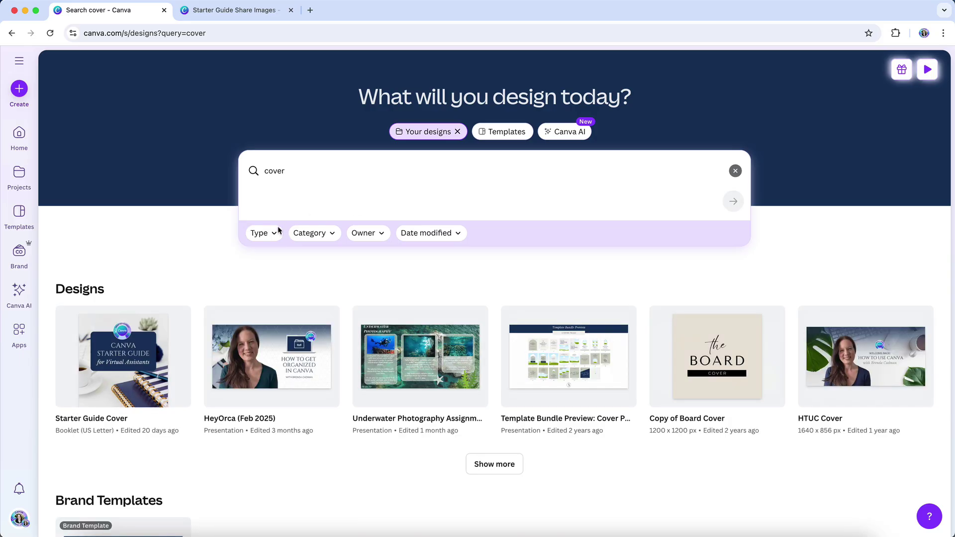
Step: Filter the "cover" results to images modified in the last 30 days and look through them
click(259, 233)
click(282, 348)
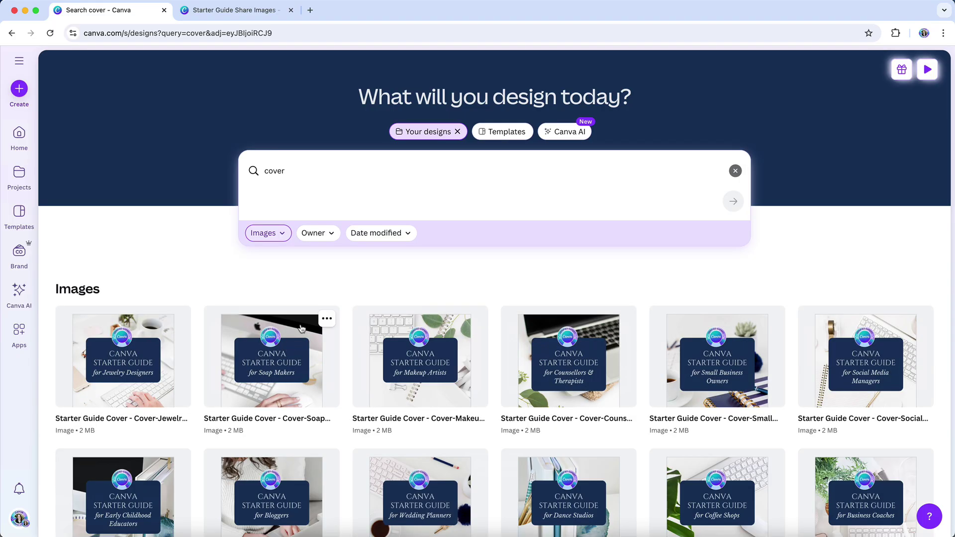
click(379, 235)
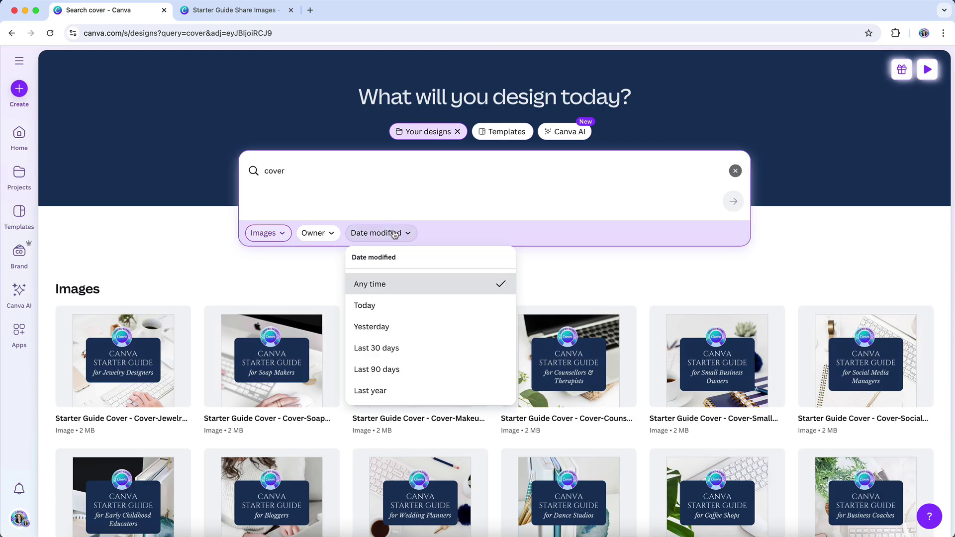
click(388, 349)
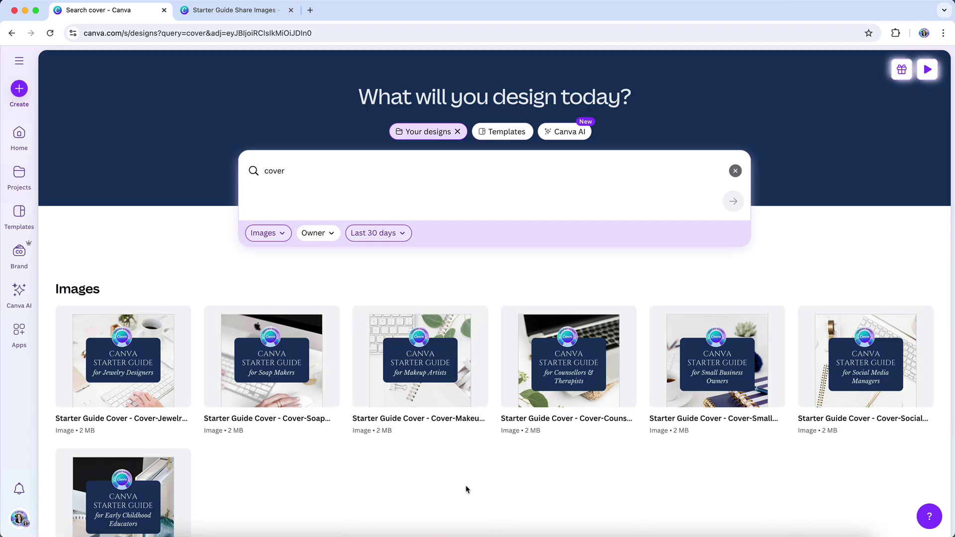
scroll(467, 490, down, 2)
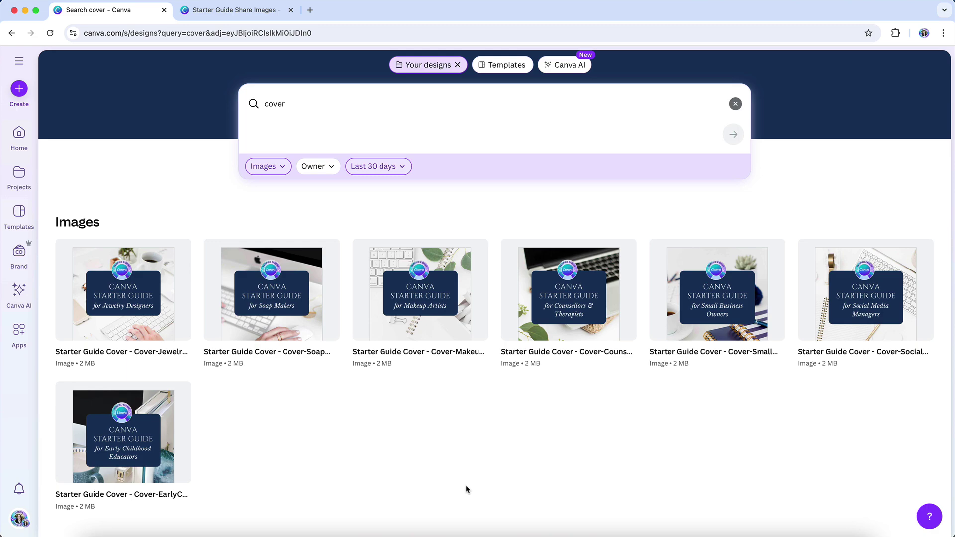
Step: Open the Projects page and search all your content for "everything"
click(413, 65)
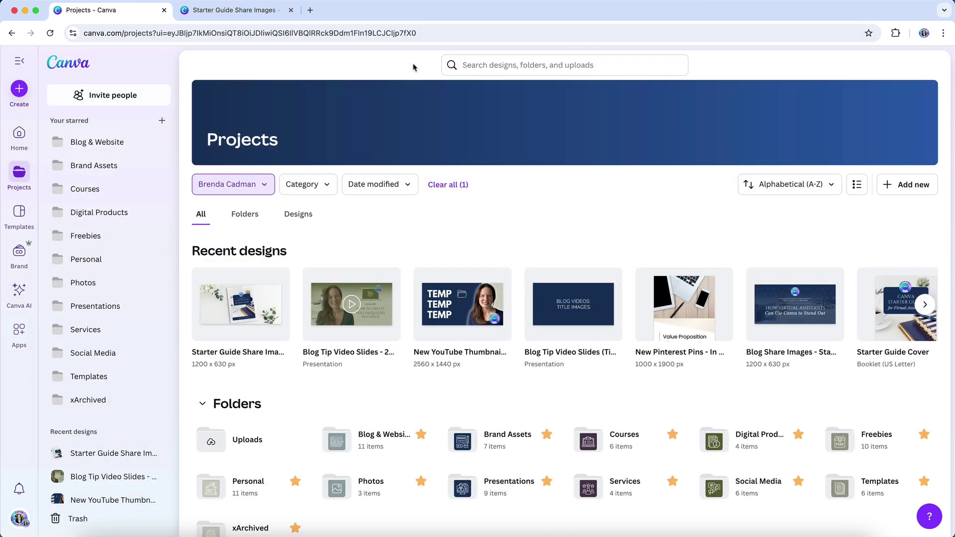
click(481, 65)
text(everything)
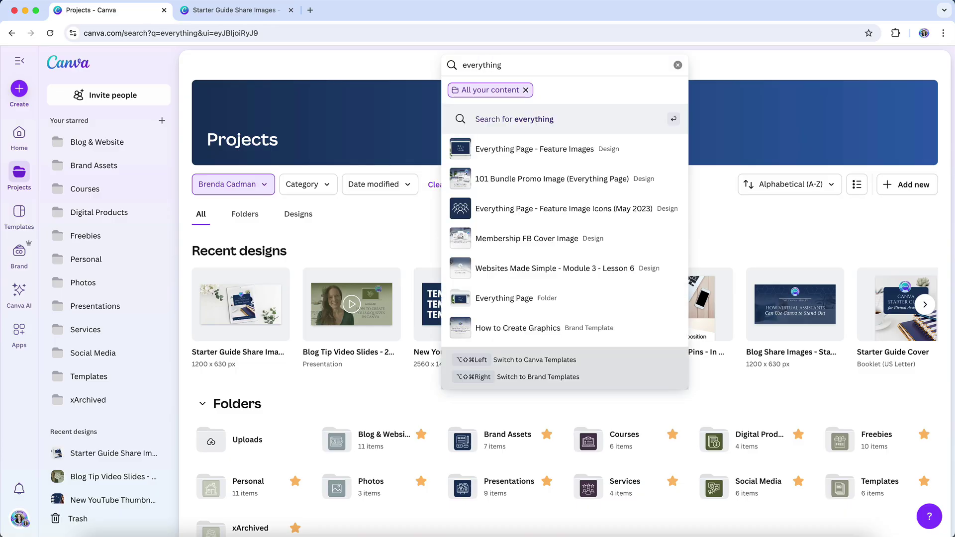
key(Return)
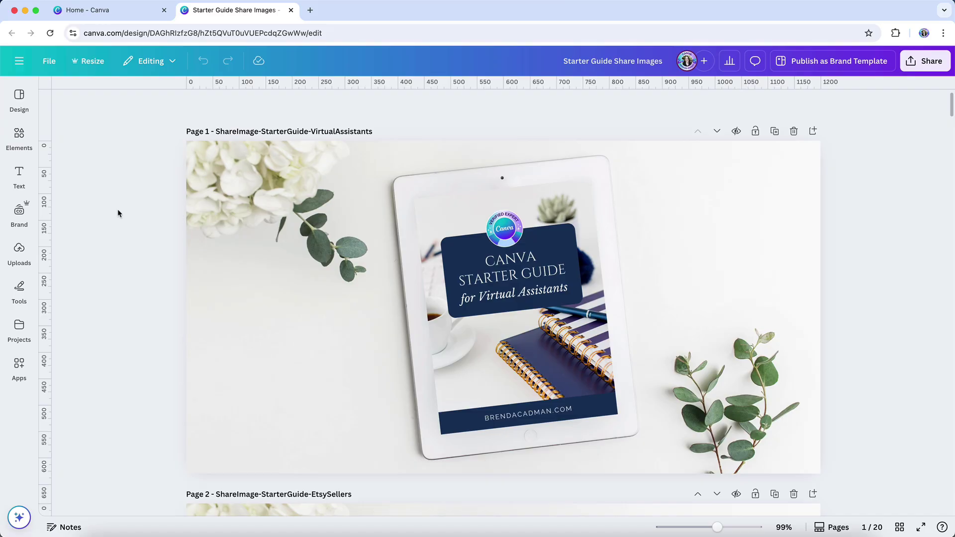
Step: Search your projects for "notebooks" from within the Starter Guide Share Images design
click(20, 330)
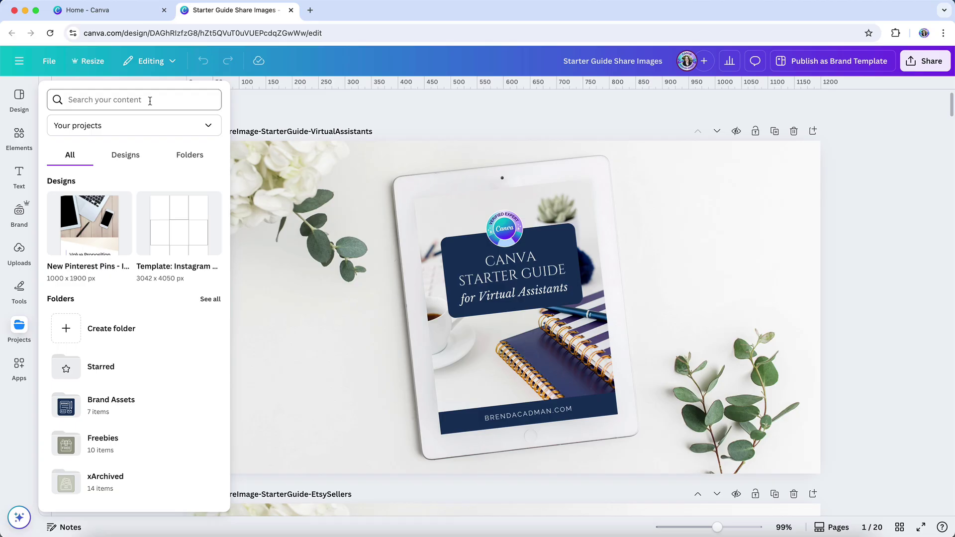
click(149, 101)
text(notebooks)
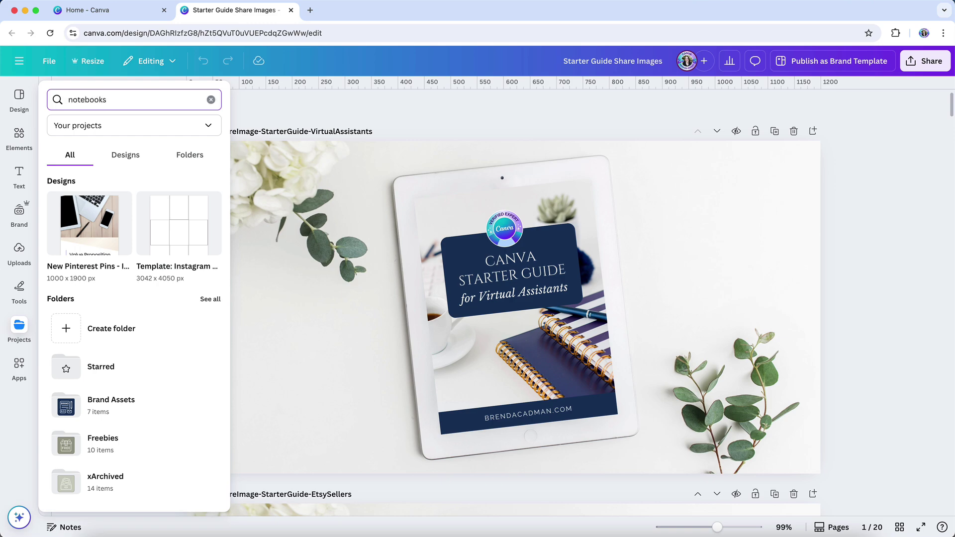
key(Return)
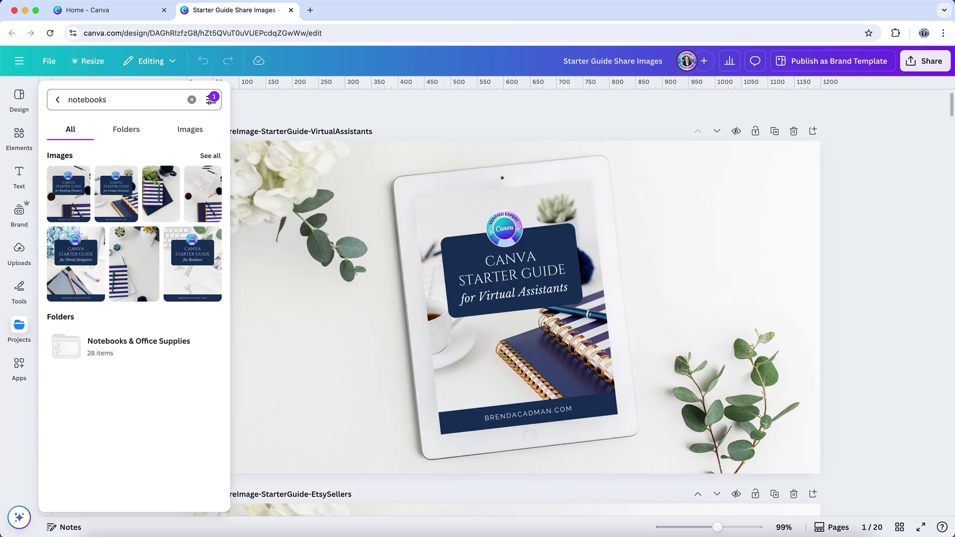
Step: Limit the "notebooks" results to folders, and open the Notebooks & Office Supplies folder to browse its photos
click(139, 134)
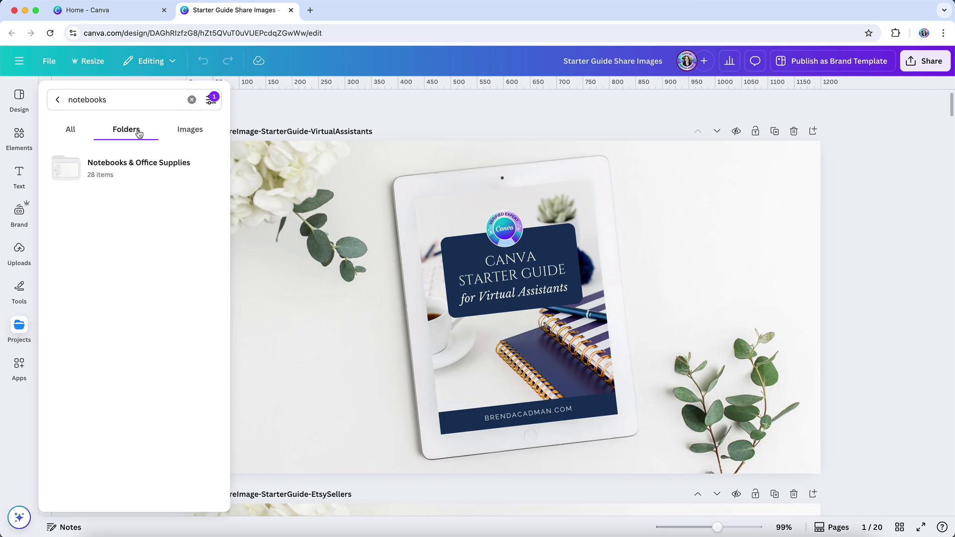
click(138, 173)
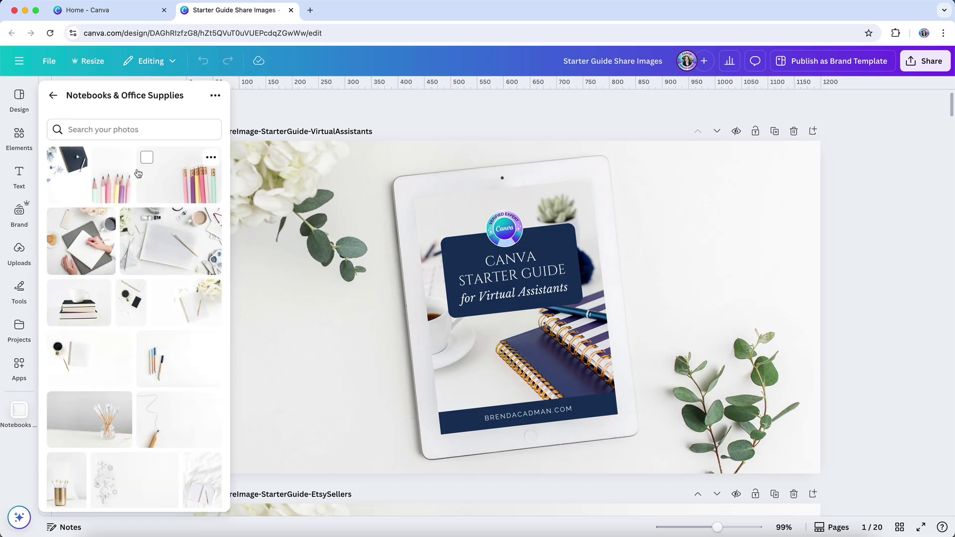
scroll(138, 173, down, 15)
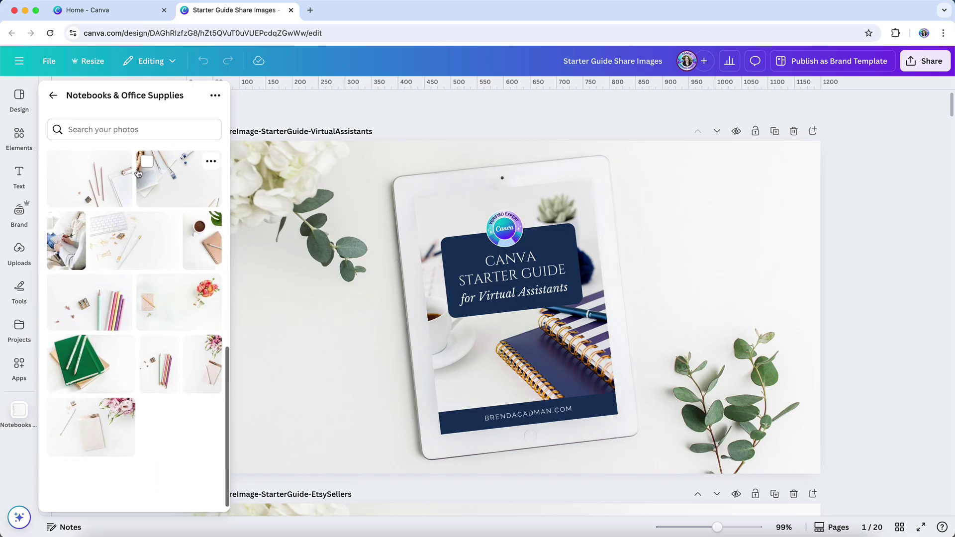